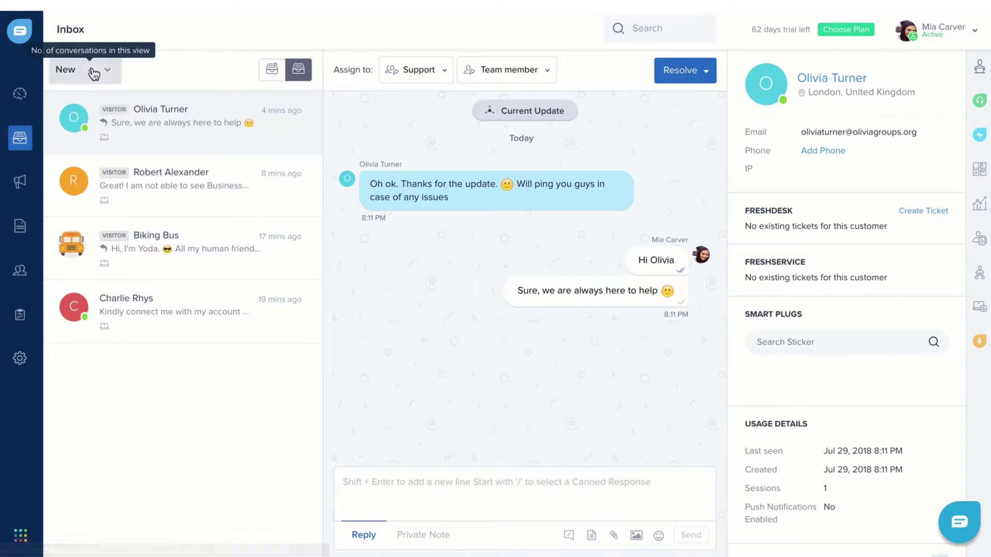
Show the inbox views list (New, Assigned To Me, Resolved, Pricing) and start a custom view.
{"action": "left_click", "coordinate": [94, 69]}
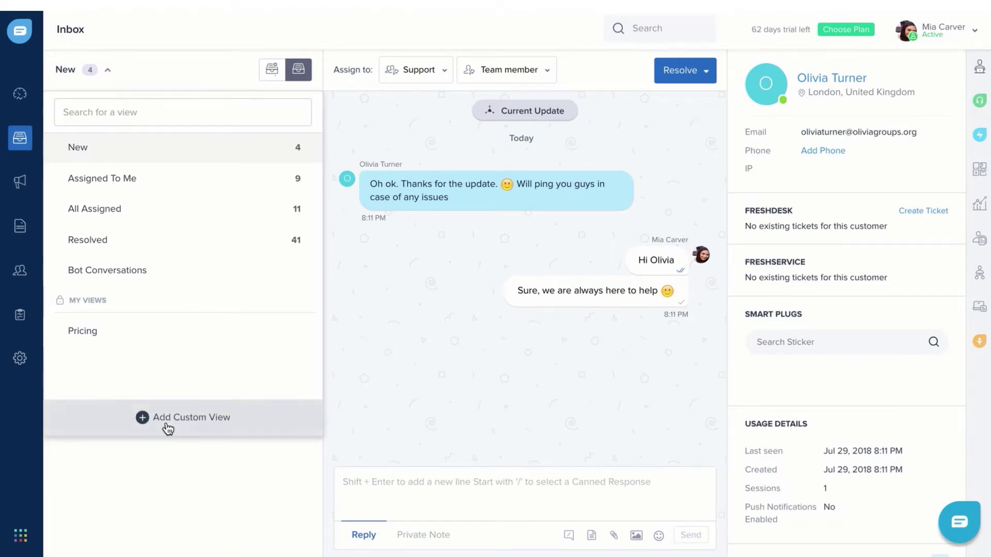
{"action": "left_click", "coordinate": [168, 424]}
{"action": "type", "text": "Support Group"}
Add the Customer Support channel to the Support Group view and save it.
{"action": "left_click", "coordinate": [161, 225]}
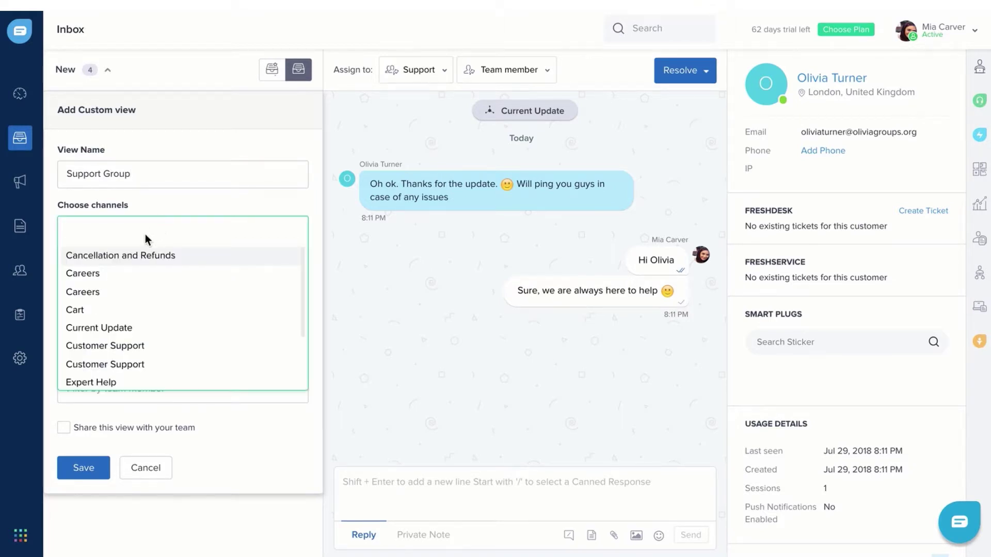
{"action": "left_click", "coordinate": [105, 347]}
{"action": "left_click", "coordinate": [79, 468]}
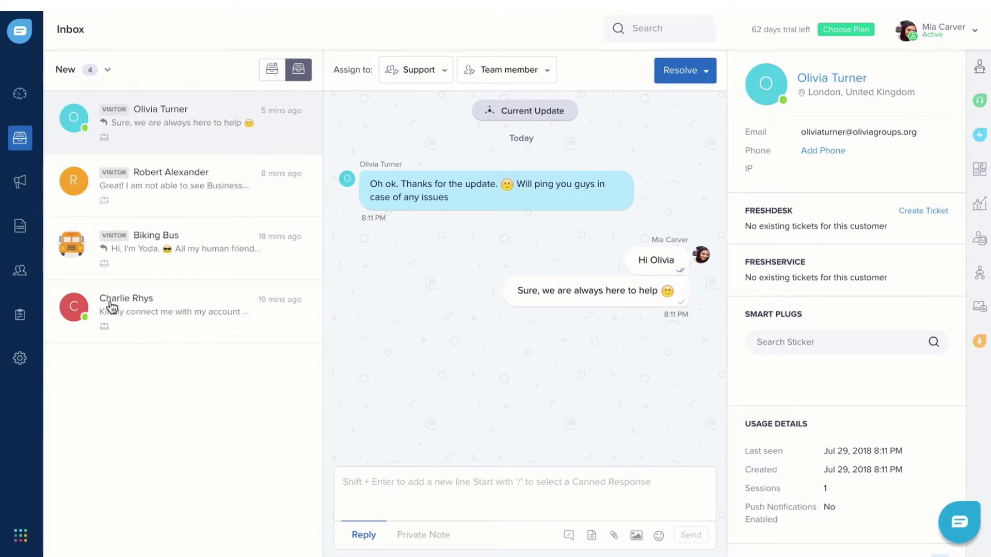
Switch to the priority inbox and filter it to First response due conversations.
{"action": "left_click", "coordinate": [271, 71]}
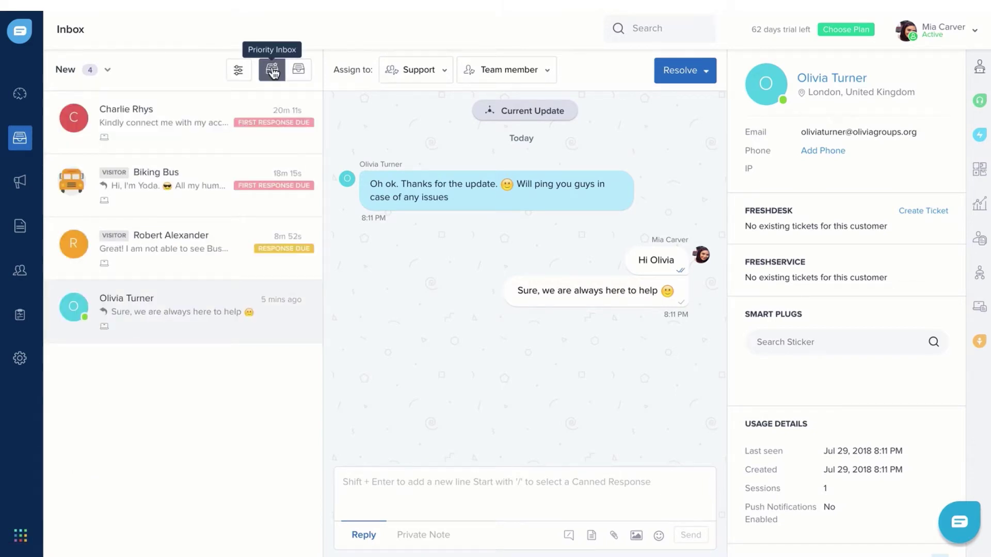
{"action": "left_click", "coordinate": [238, 69]}
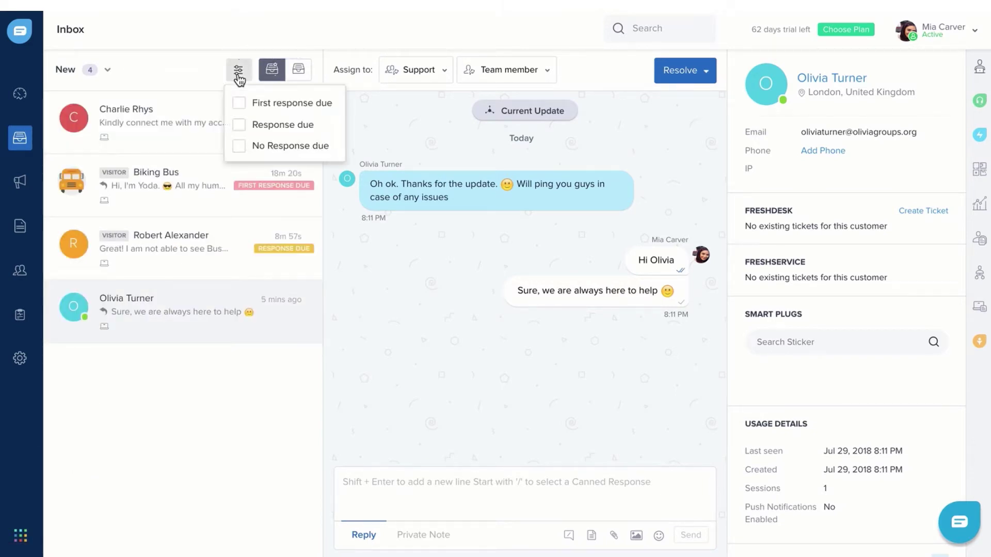
{"action": "left_click", "coordinate": [239, 103]}
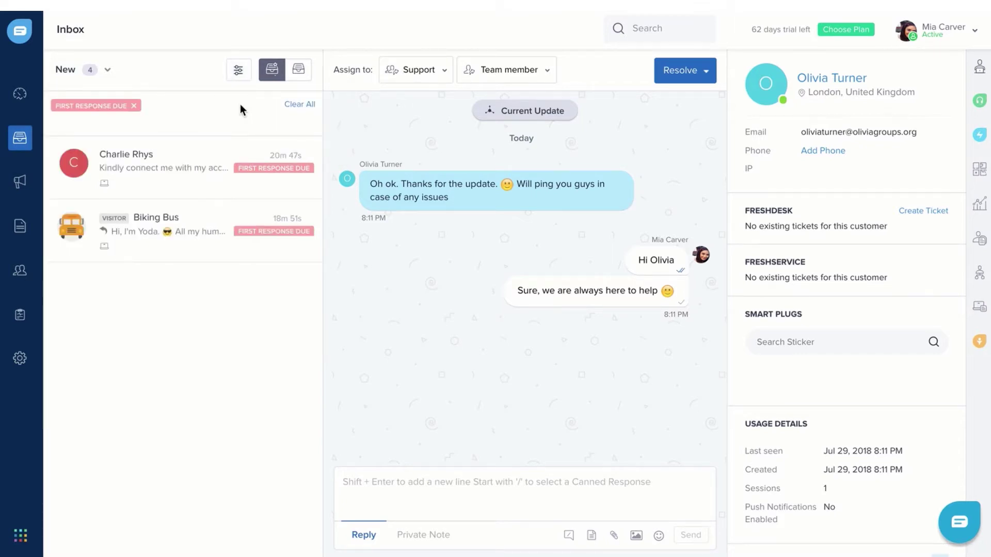
Add Response due and No Response due to the priority inbox filter.
{"action": "left_click", "coordinate": [238, 70]}
{"action": "left_click", "coordinate": [241, 123]}
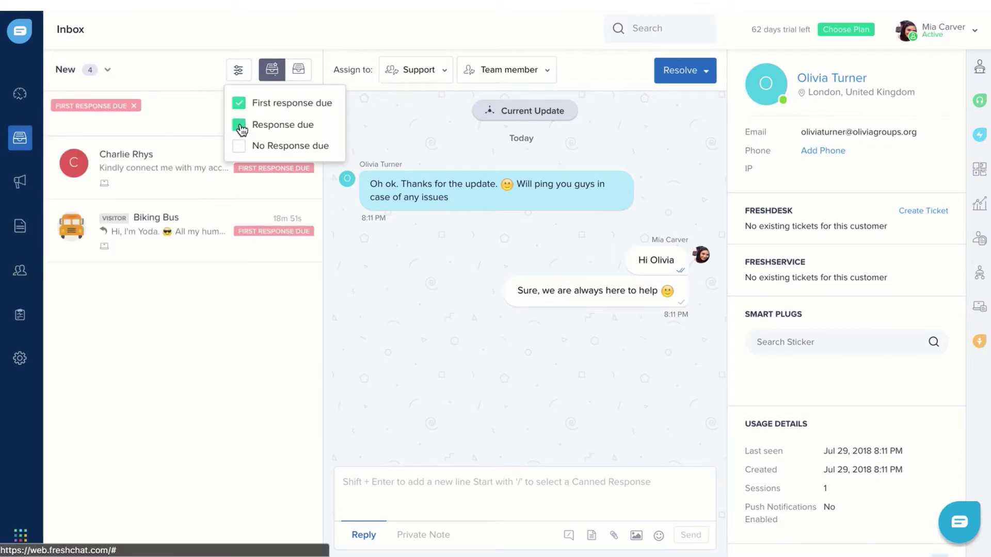
{"action": "left_click", "coordinate": [238, 70]}
{"action": "left_click", "coordinate": [239, 145]}
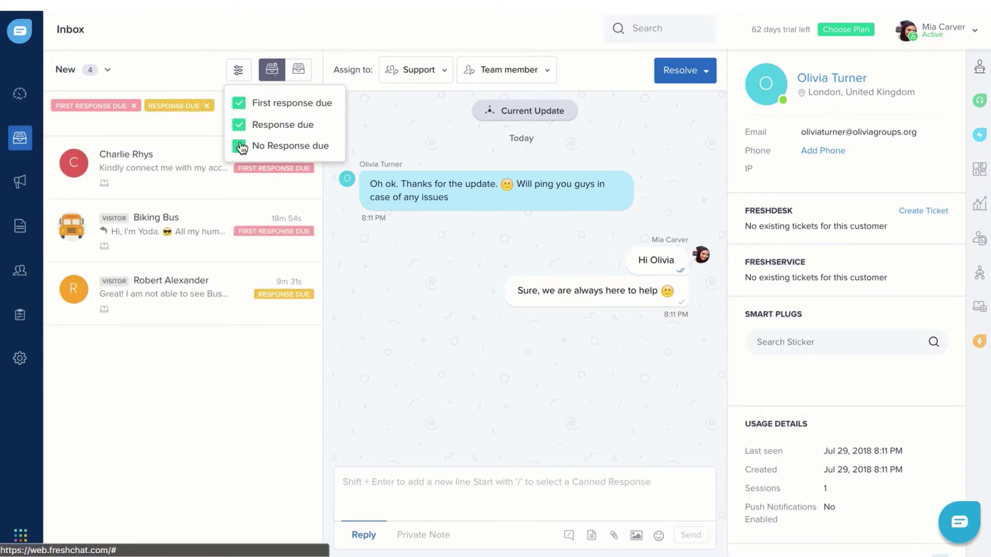